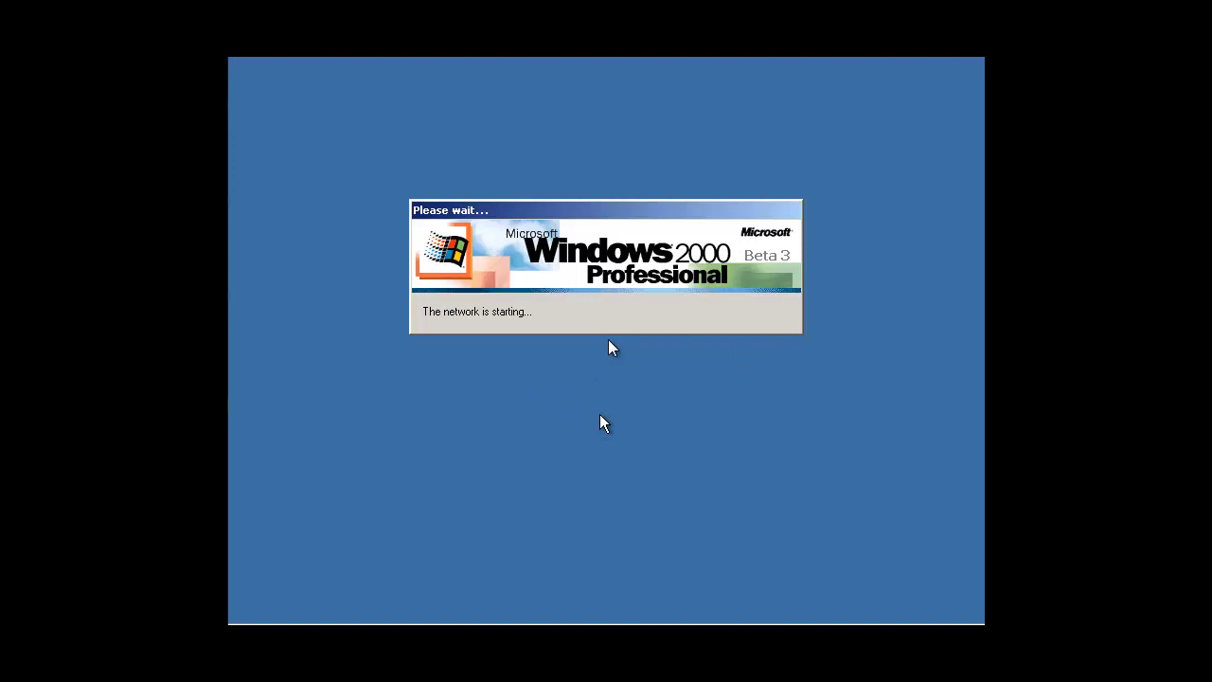
Step: Start Notepad with an empty document
click(599, 358)
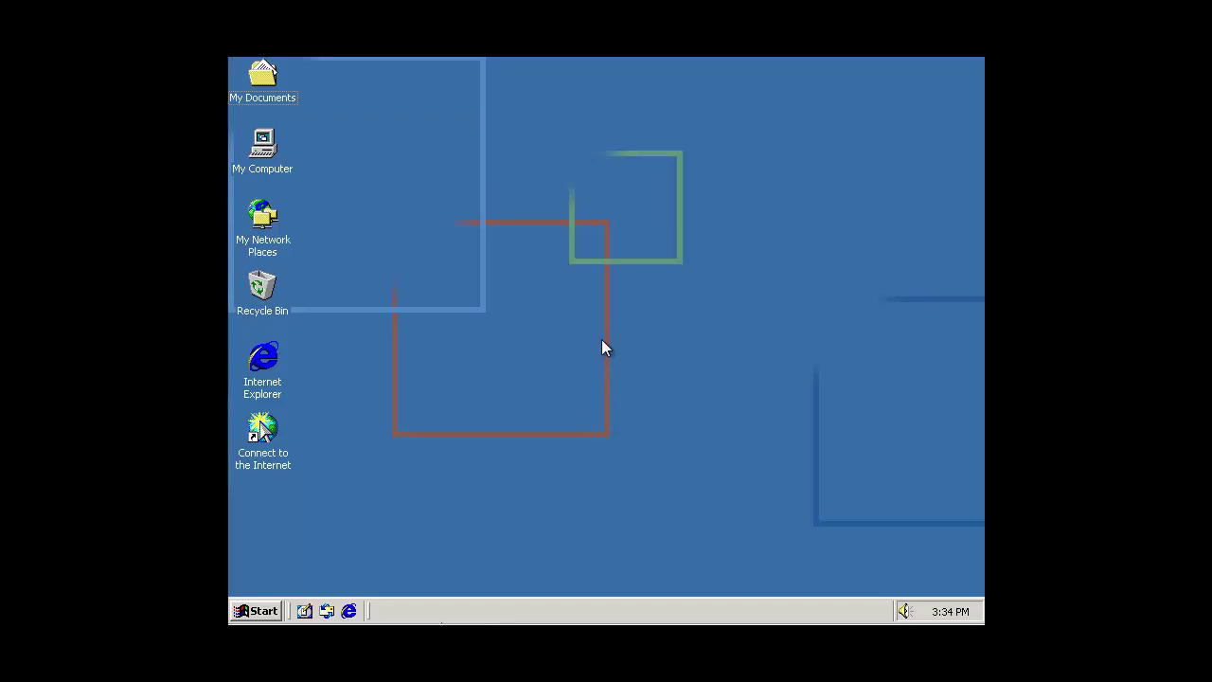
click(267, 611)
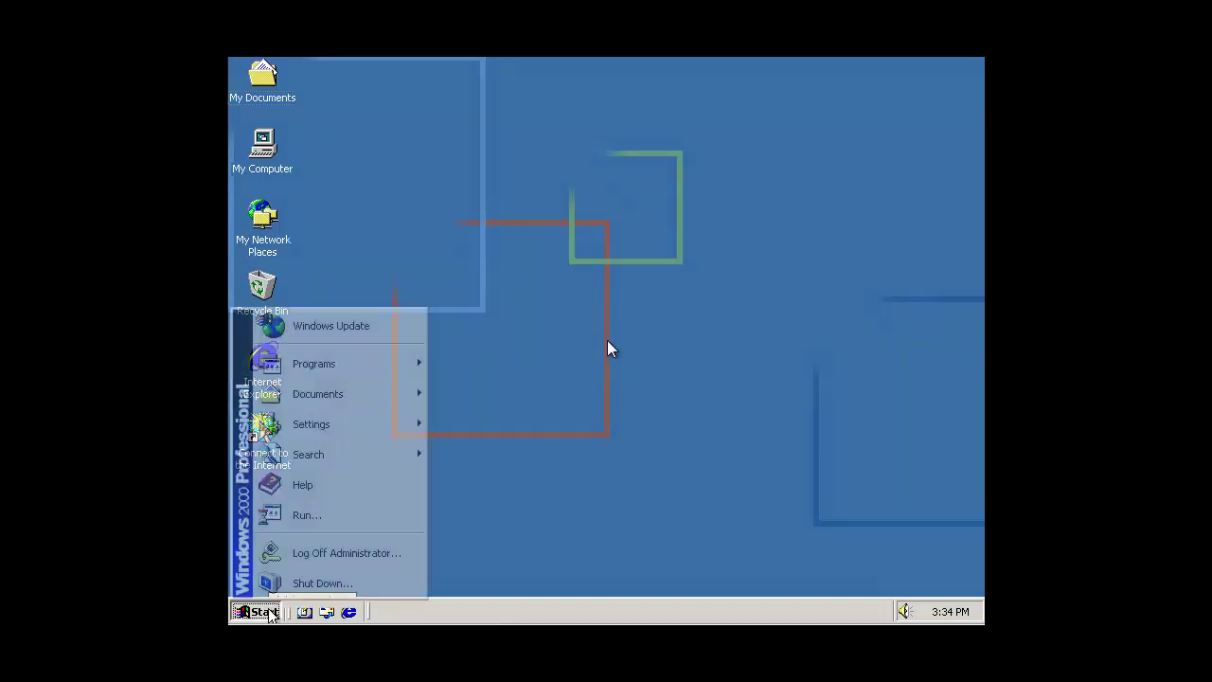
mouse_move(413, 364)
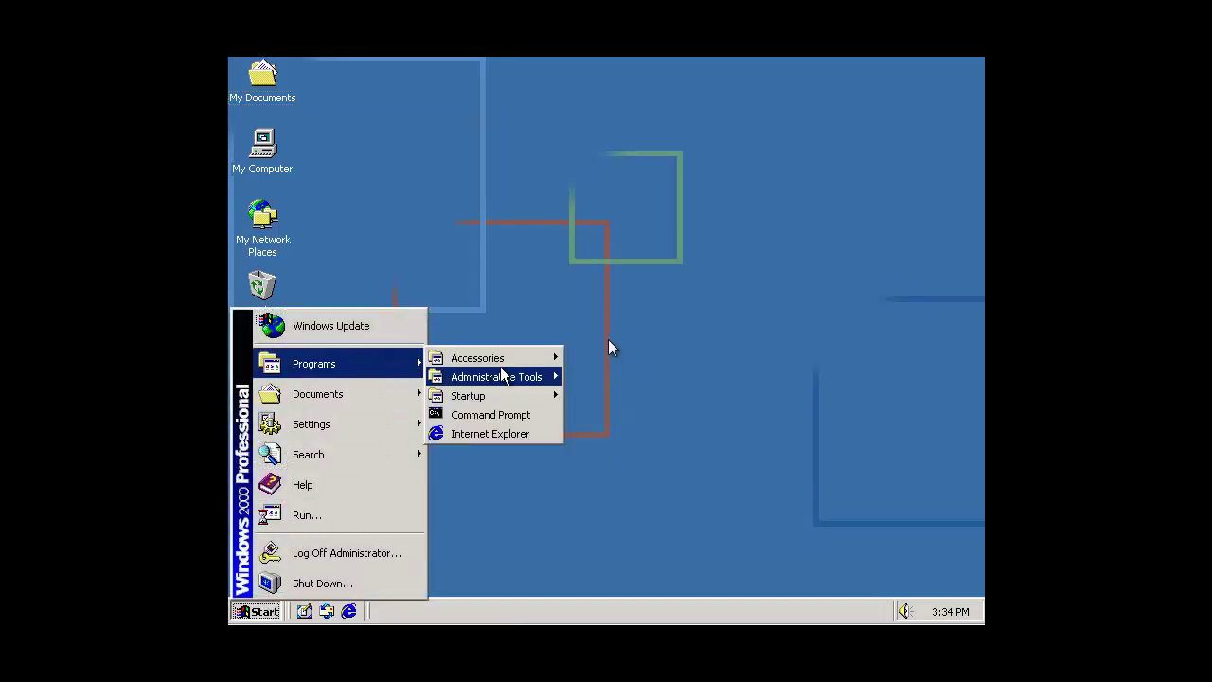
mouse_move(511, 360)
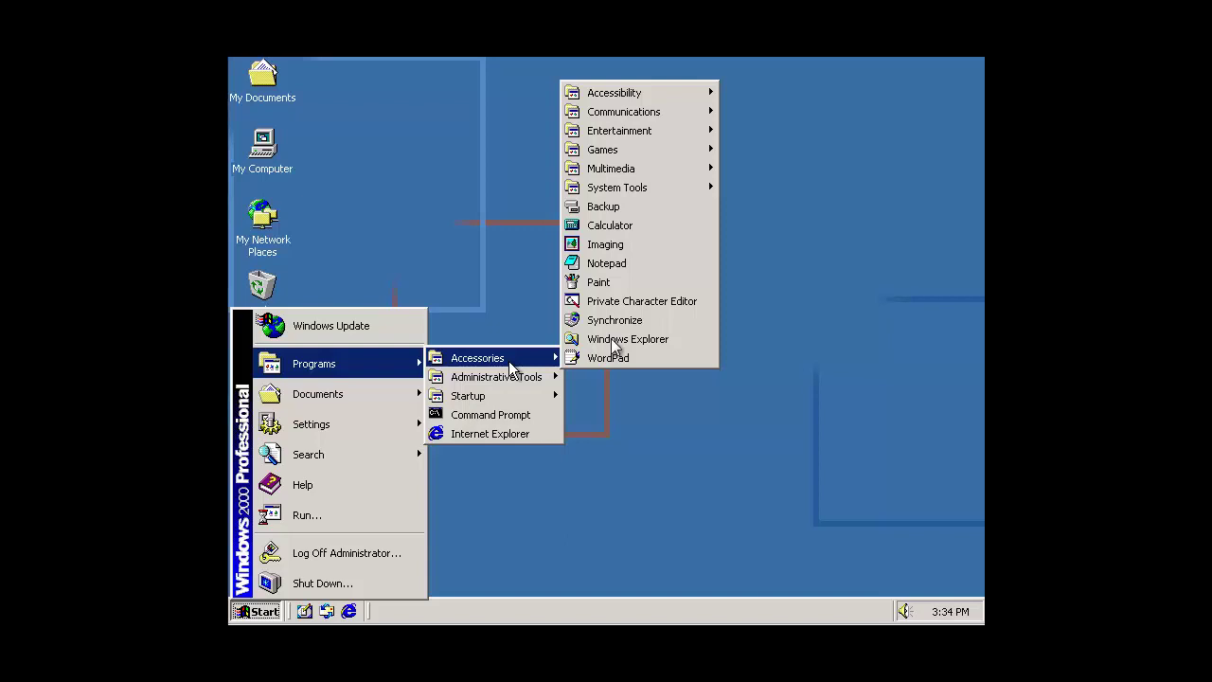
click(680, 267)
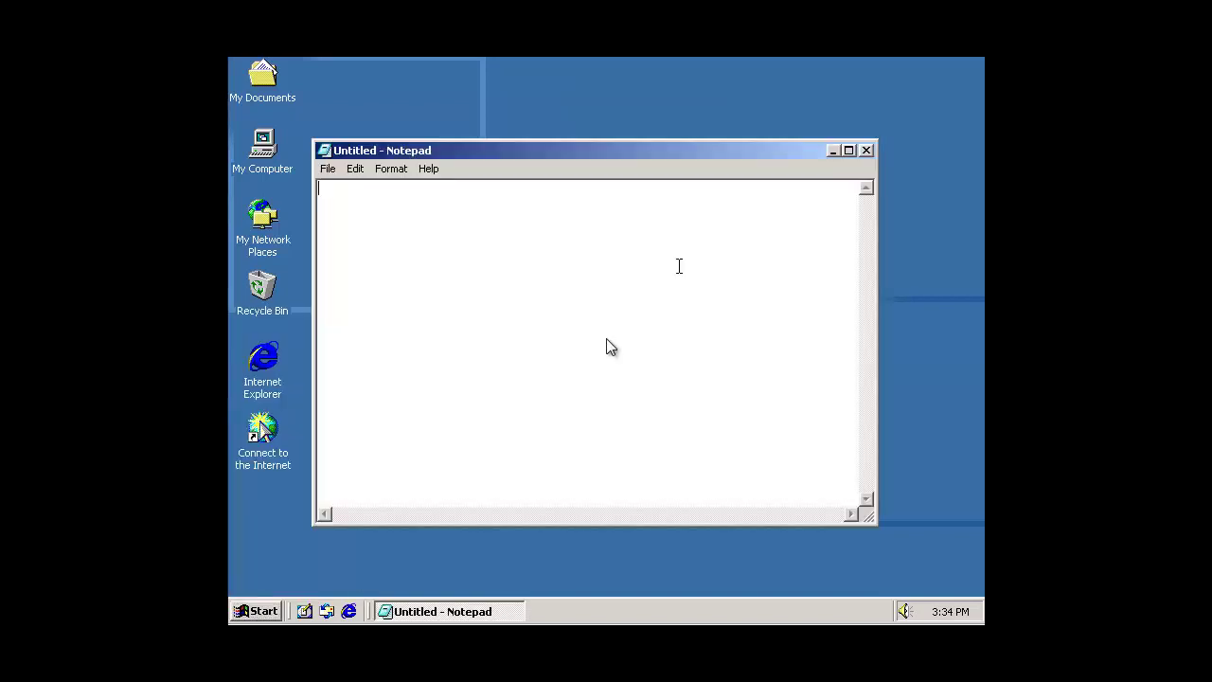
Step: Set the Notepad font size to 24, keeping the Fixedsys Regular font
click(391, 169)
click(401, 203)
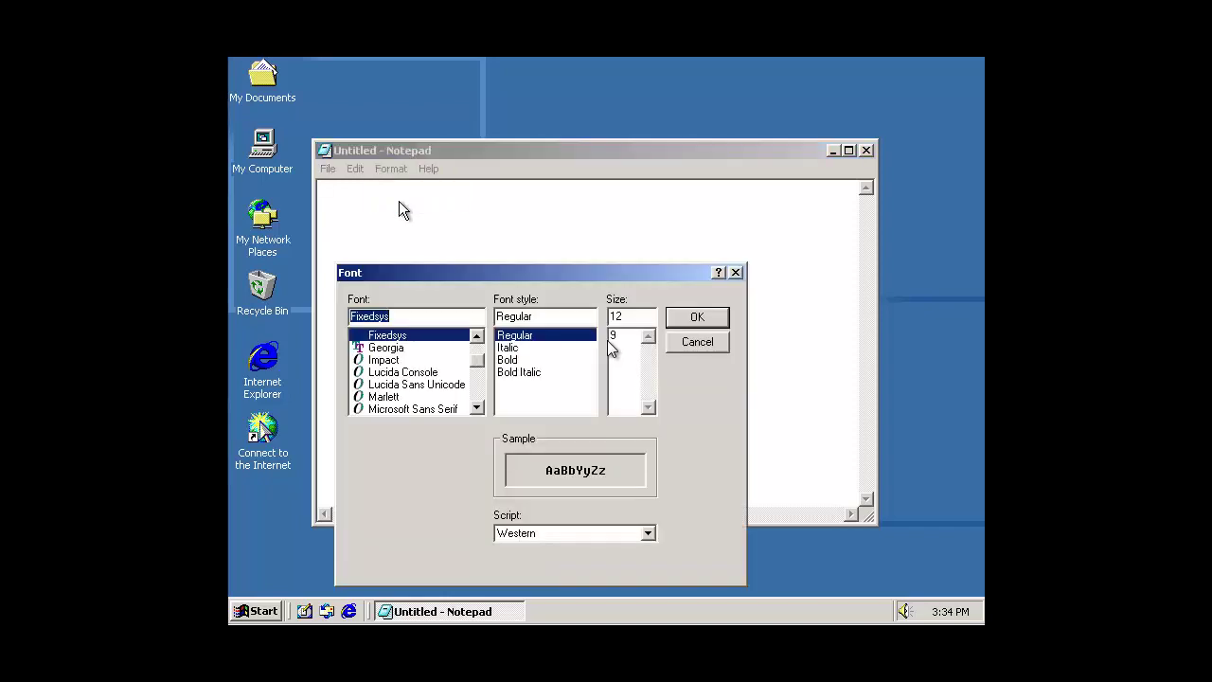
double_click(617, 316)
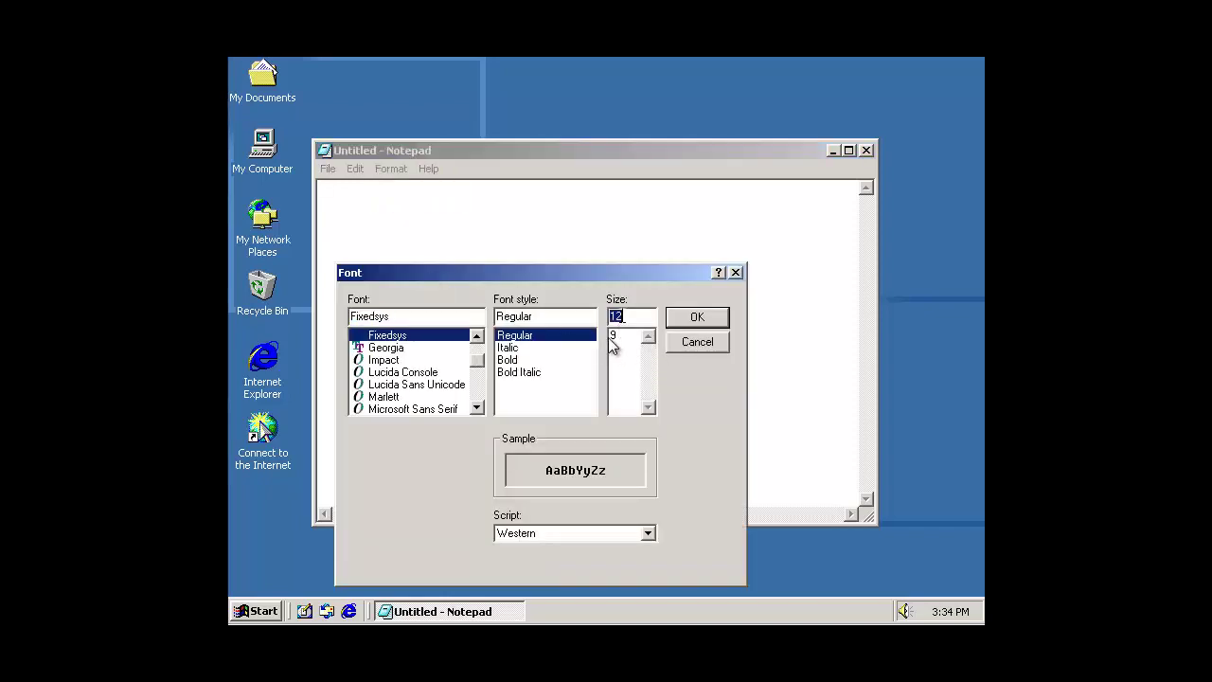
text(24)
click(678, 324)
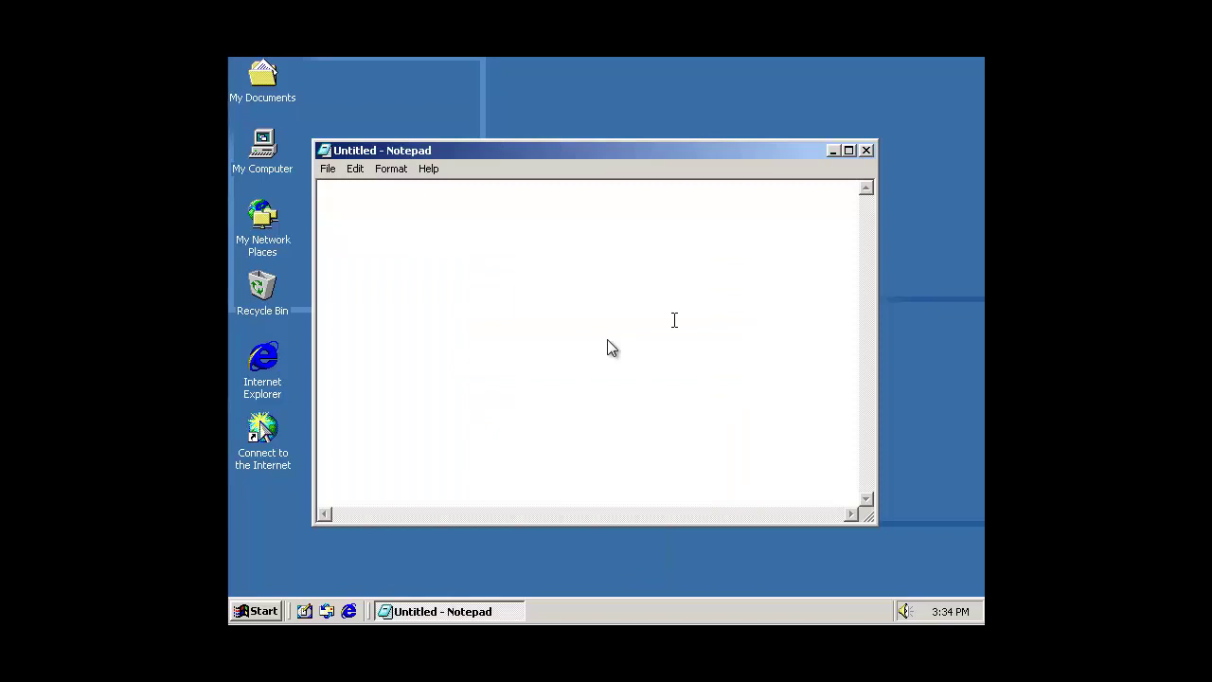
Step: Write "Here it is, Windows 2000 Build 1946" as the first line of the note and begin a new line
text(Here it is)
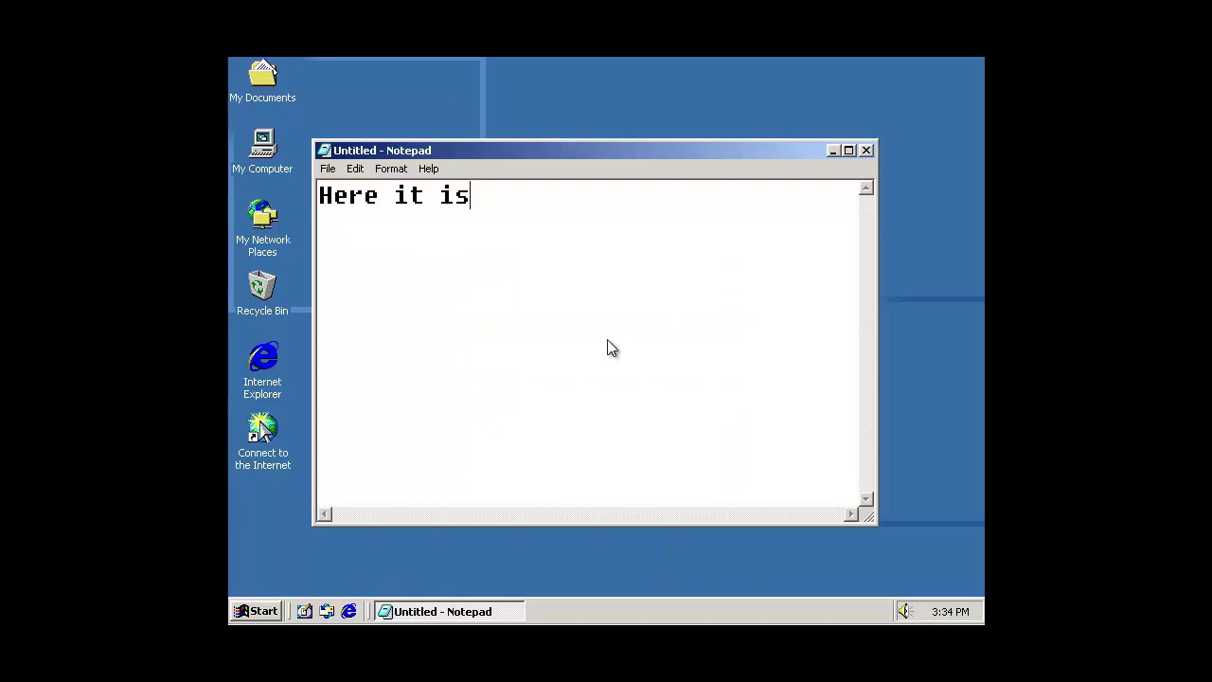
text(, Windows 200)
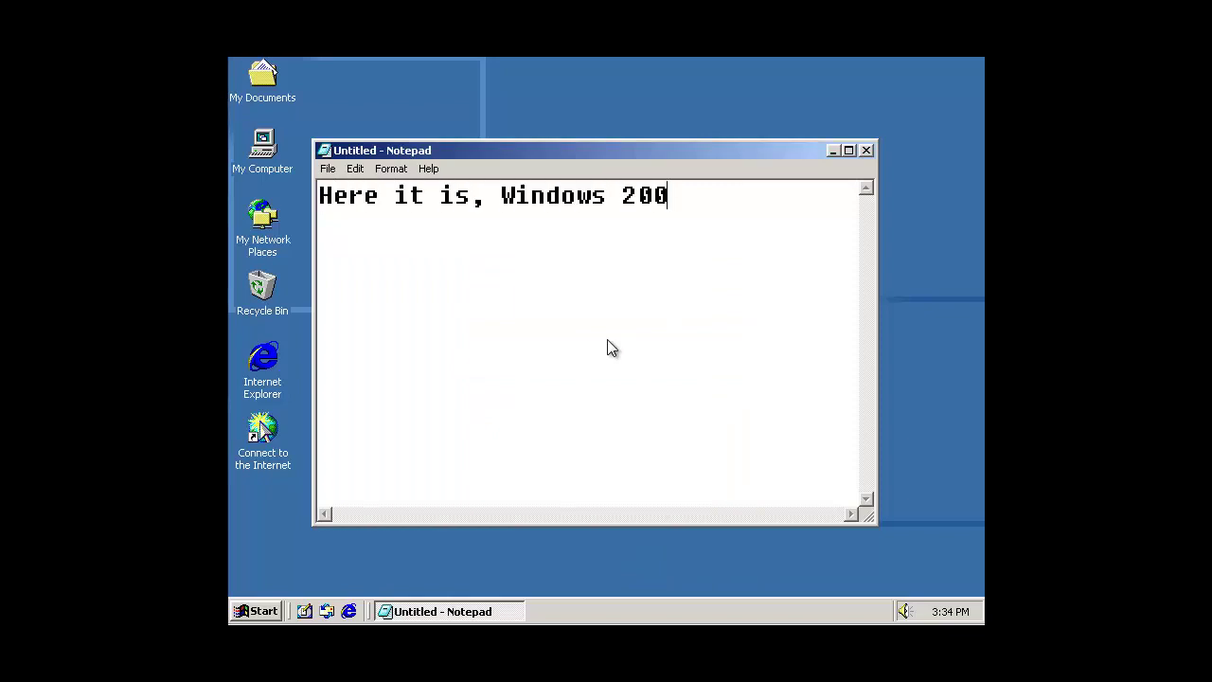
text(0 Build 1)
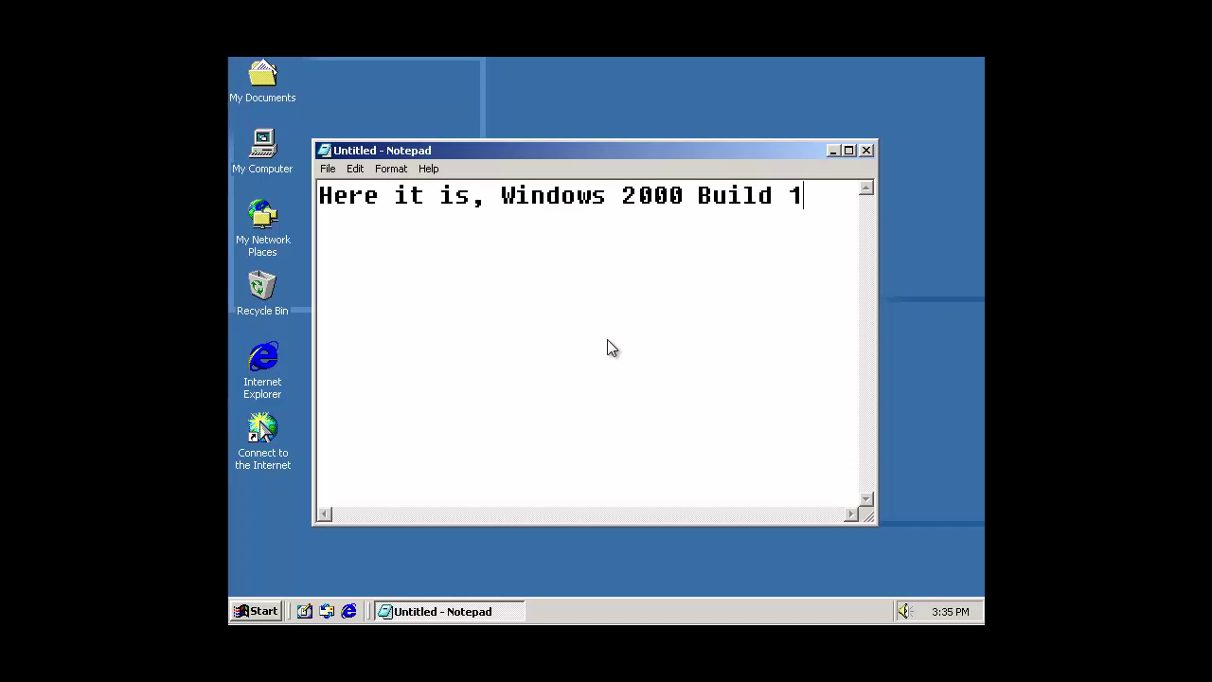
text(946)
key(Return)
Step: Add the lines "with the nice old startup sound." and "Gotta love it." to the note
text(with)
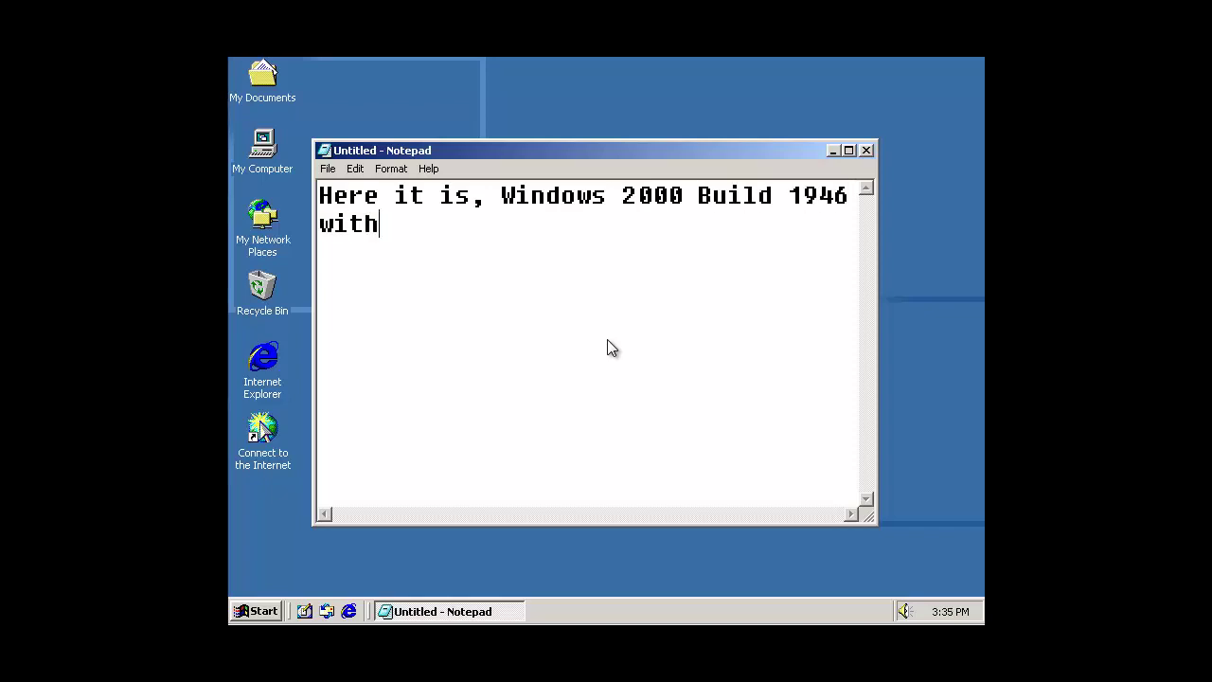
text( the nice)
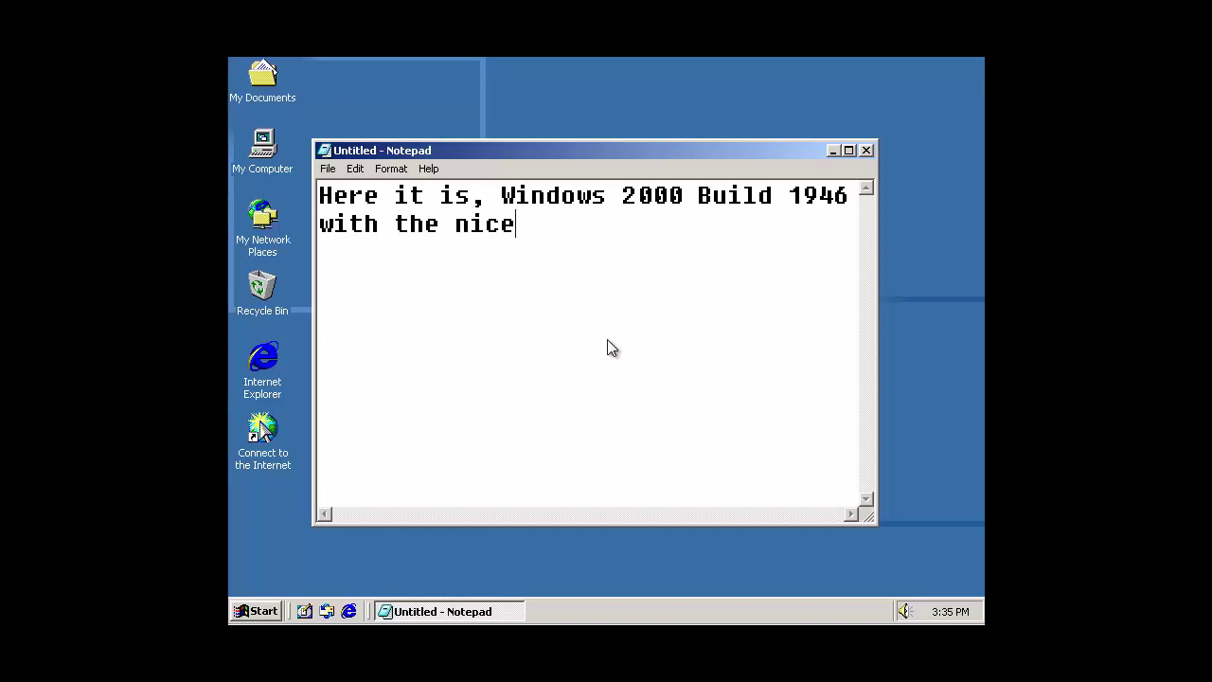
text( old startup s)
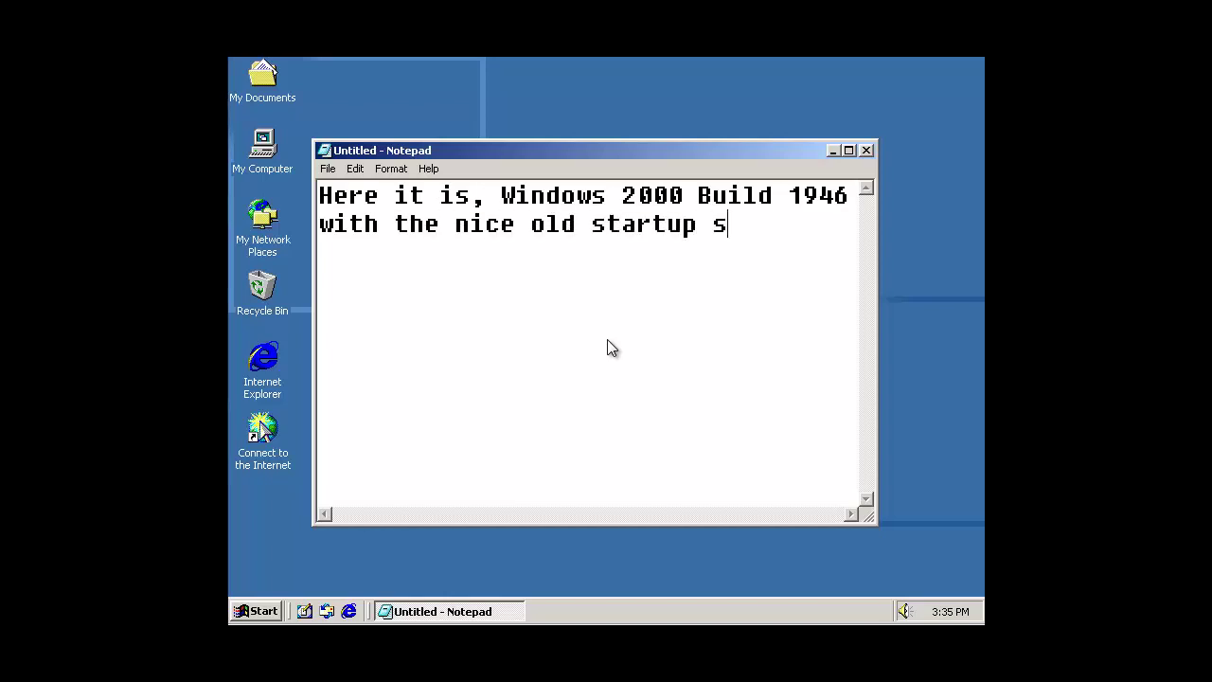
text(ound.)
key(Return)
text(Gotta love it)
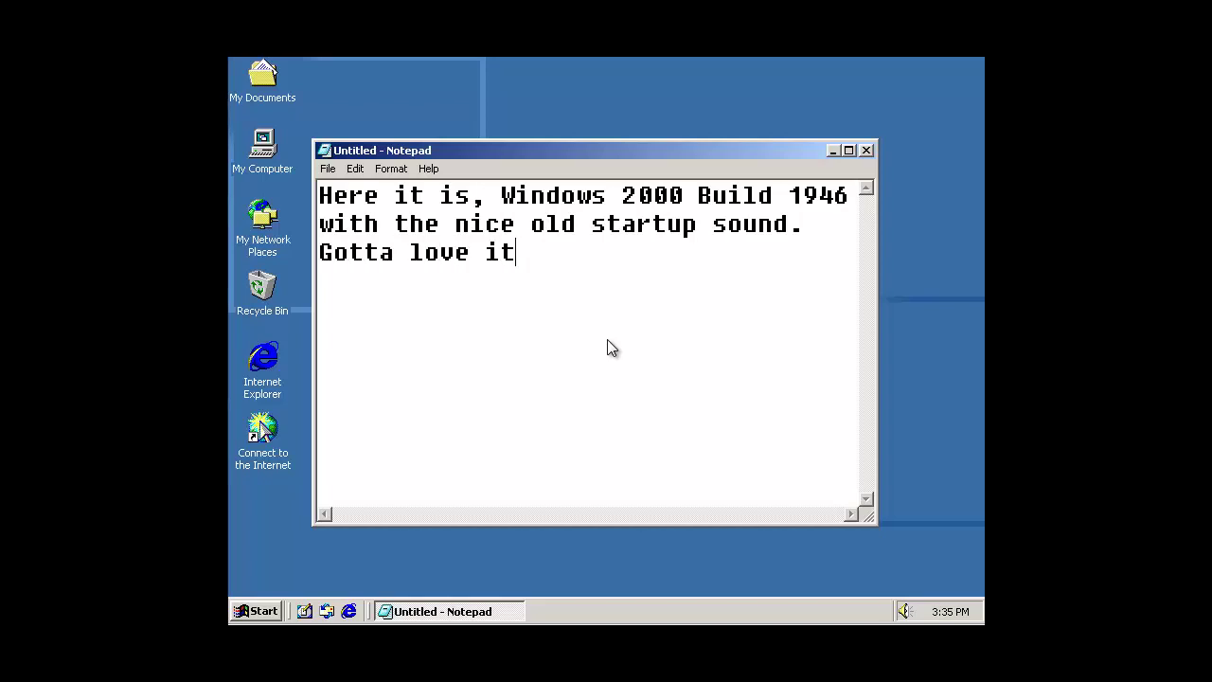
text(.)
Step: Close Notepad and discard the unsaved note
click(865, 149)
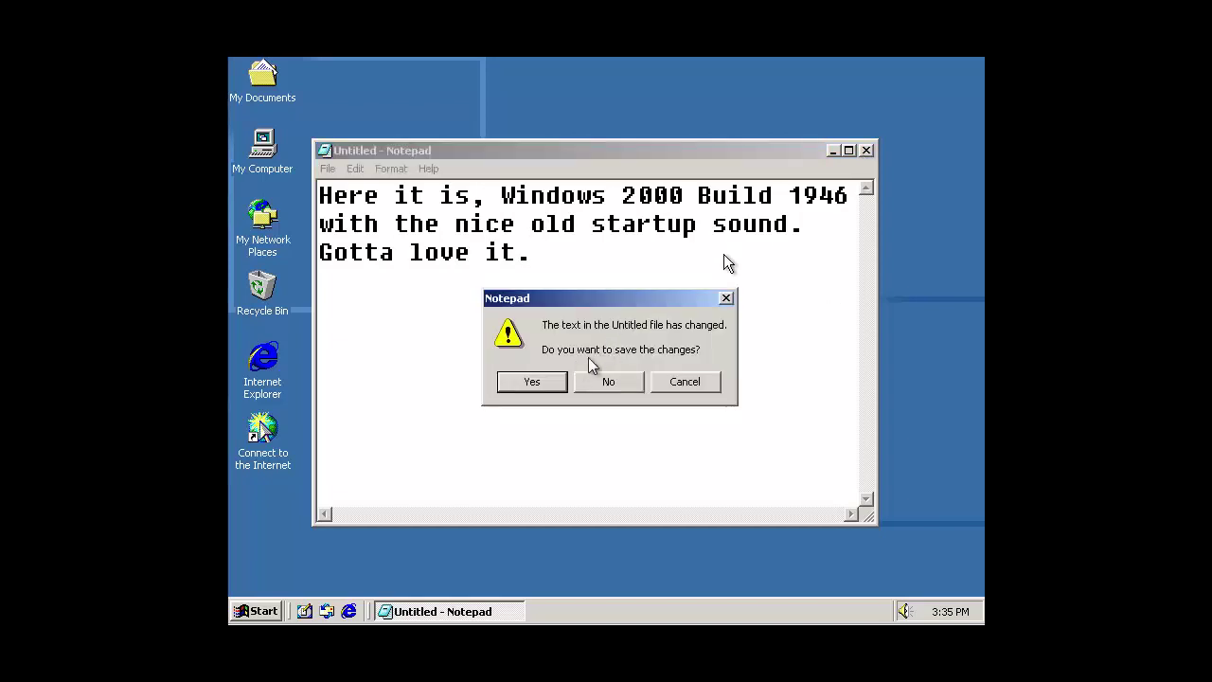
click(608, 382)
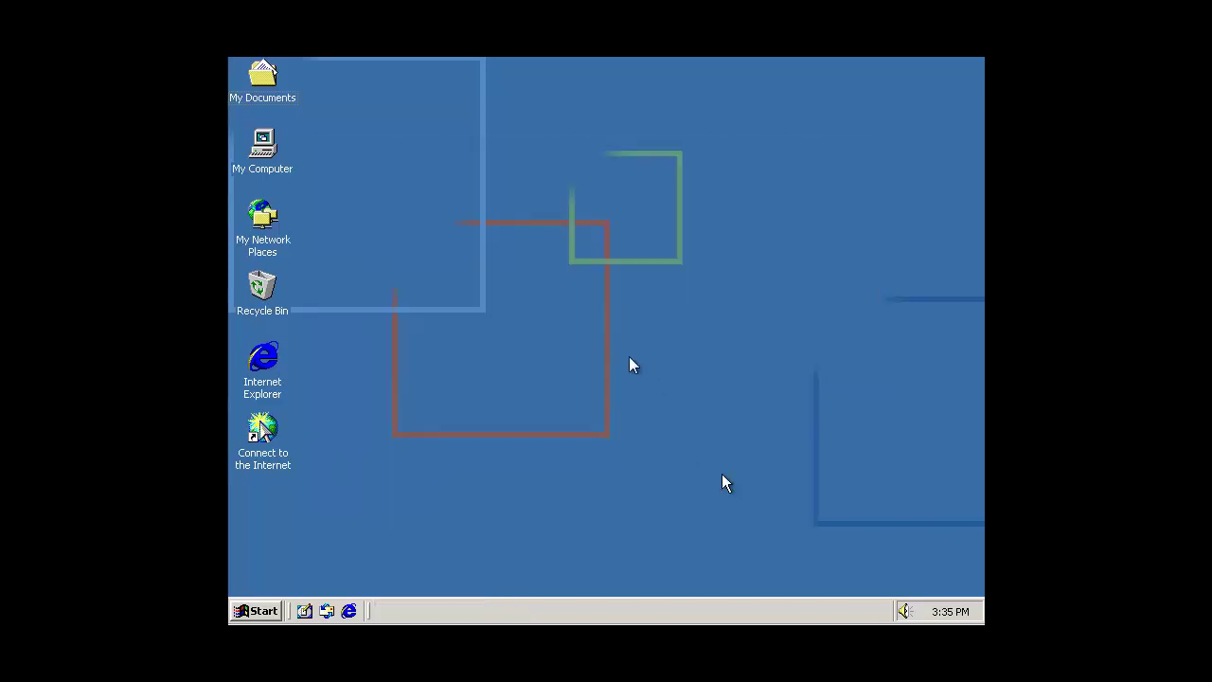
Step: Lower the system volume slightly and dismiss the volume control
click(905, 610)
mouse_move(943, 545)
mouse_down()
mouse_move(944, 566)
mouse_move(944, 551)
mouse_up()
click(466, 549)
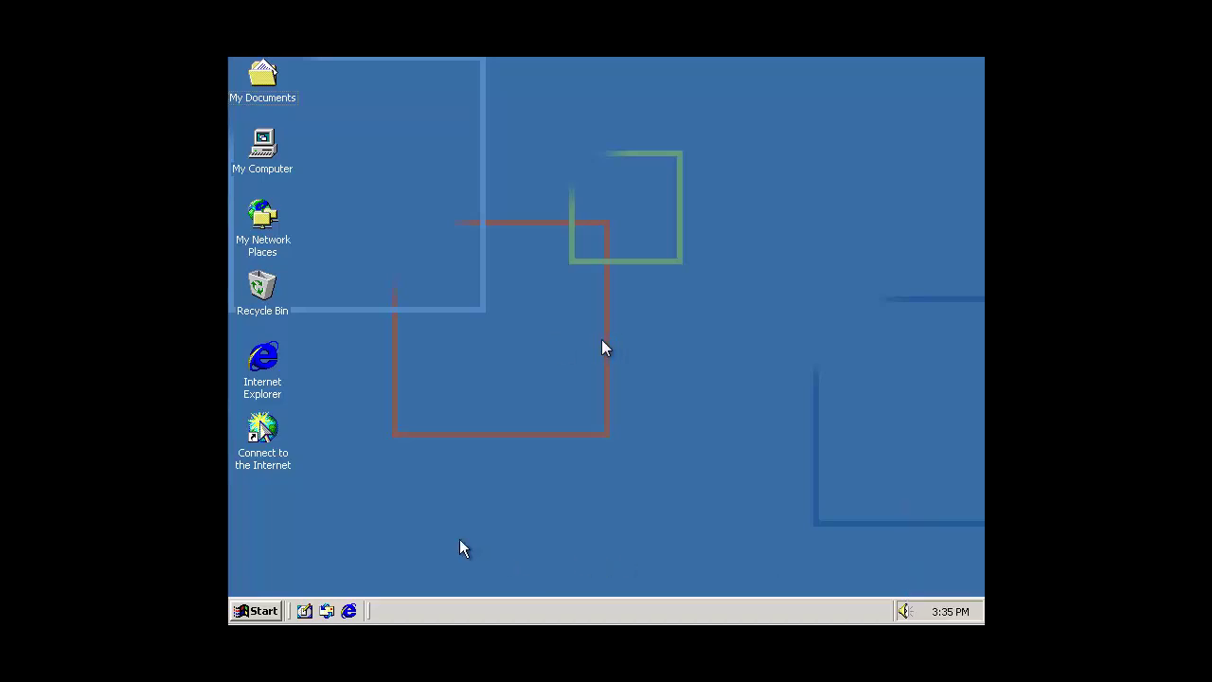
Step: Open the screen saver settings in the Display properties of Control Panel
click(255, 611)
mouse_move(398, 431)
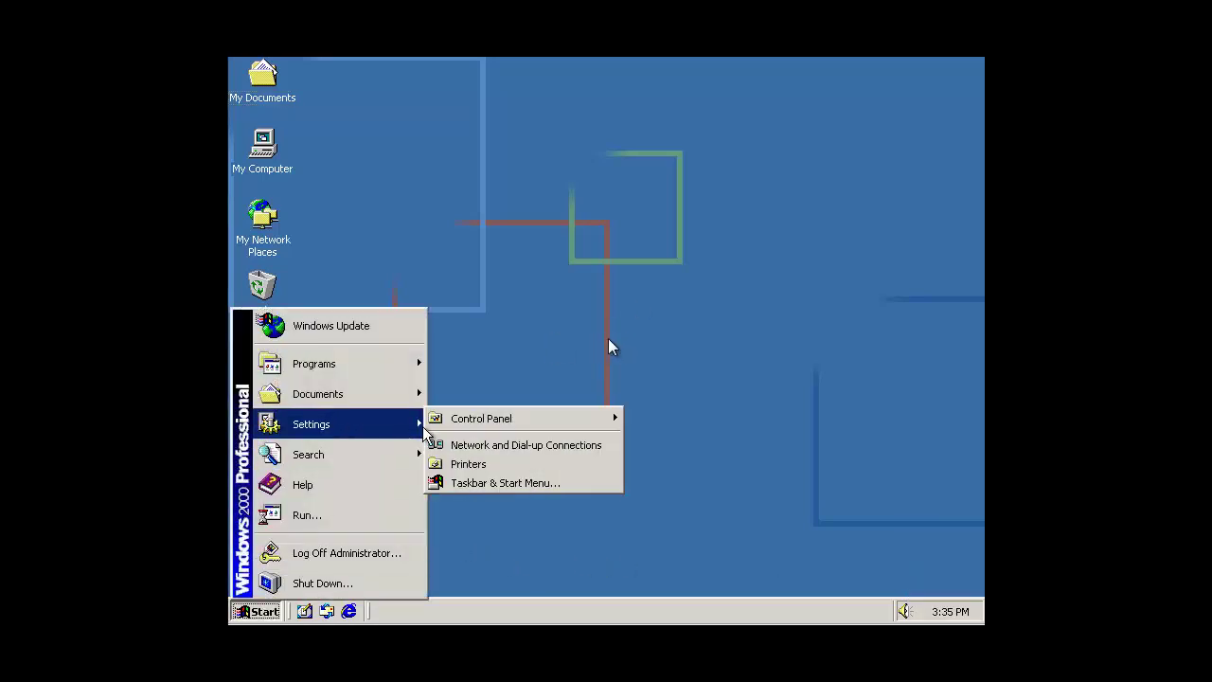
mouse_move(445, 418)
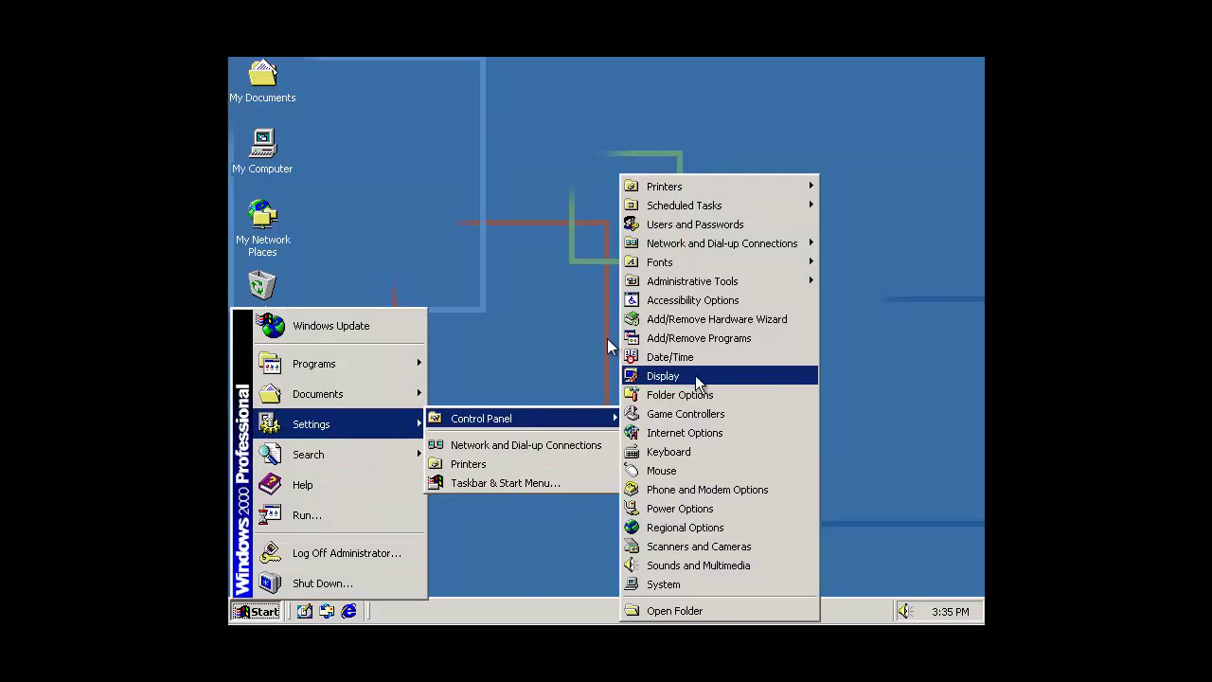
click(695, 375)
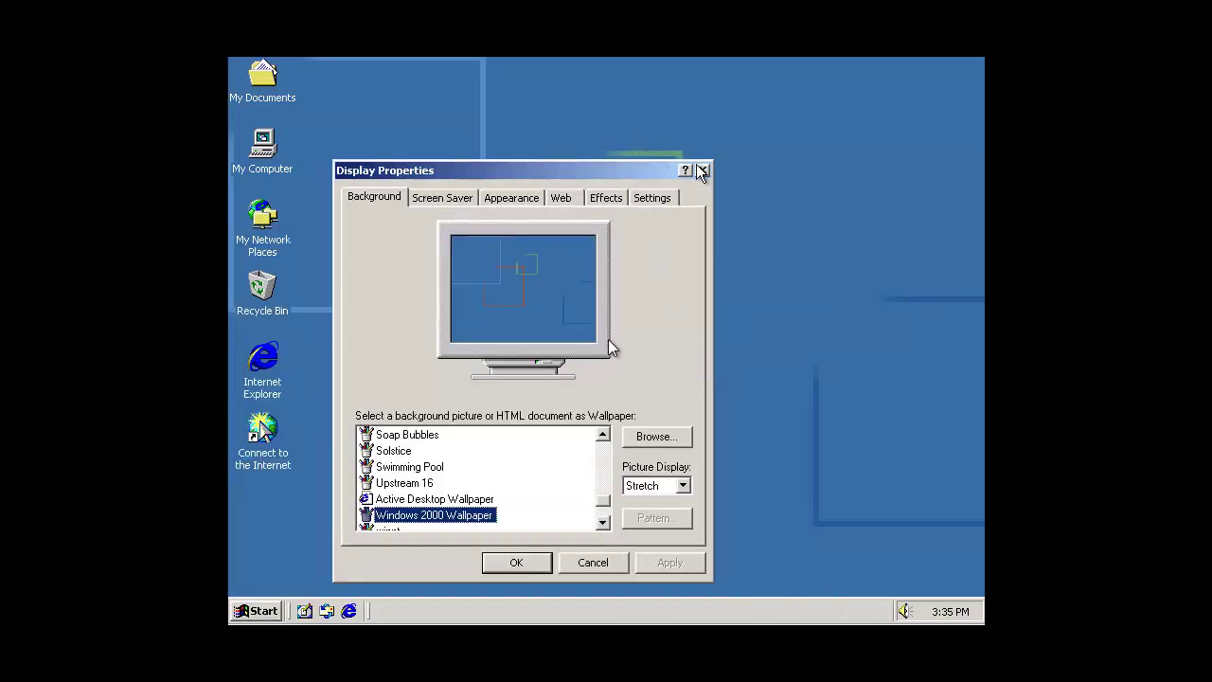
click(460, 201)
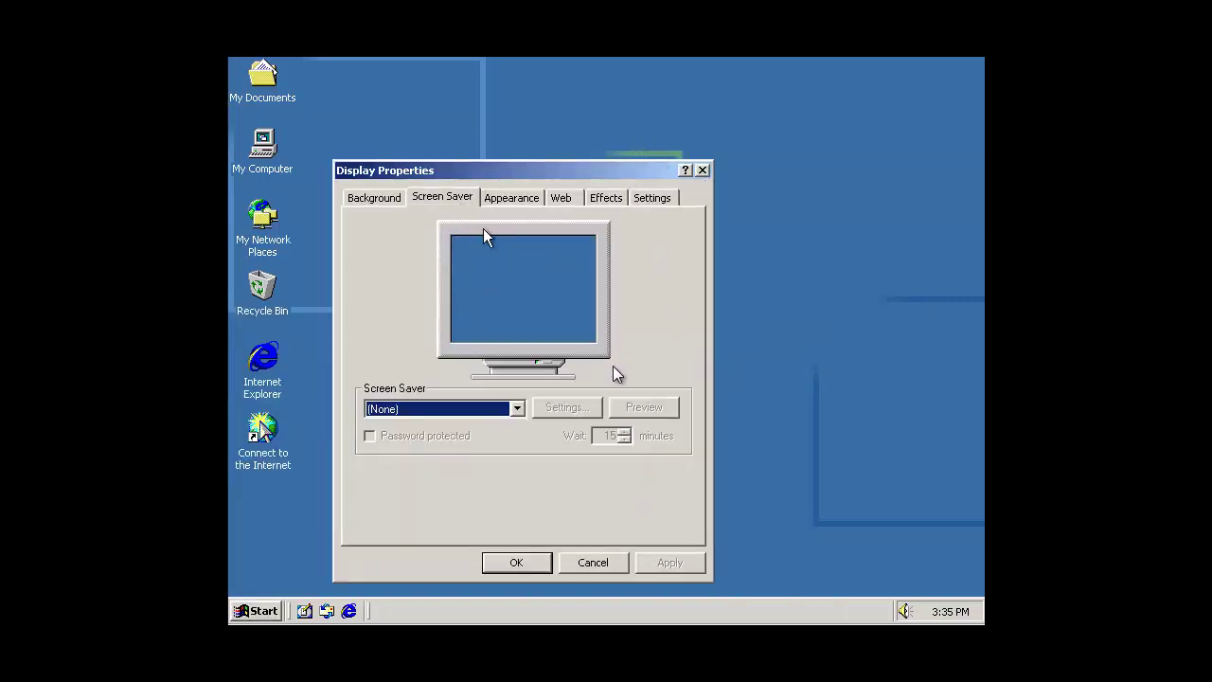
Step: Preview the Logon Screen Saver at full screen and cancel the display settings without applying it
click(499, 405)
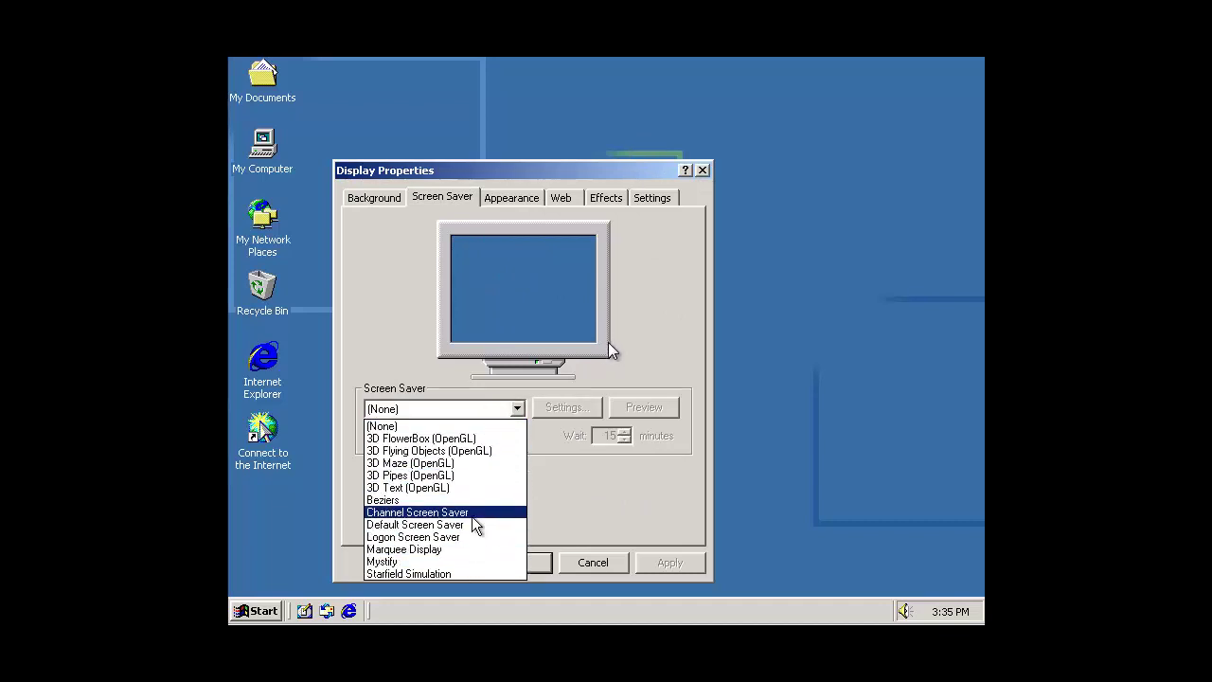
click(453, 536)
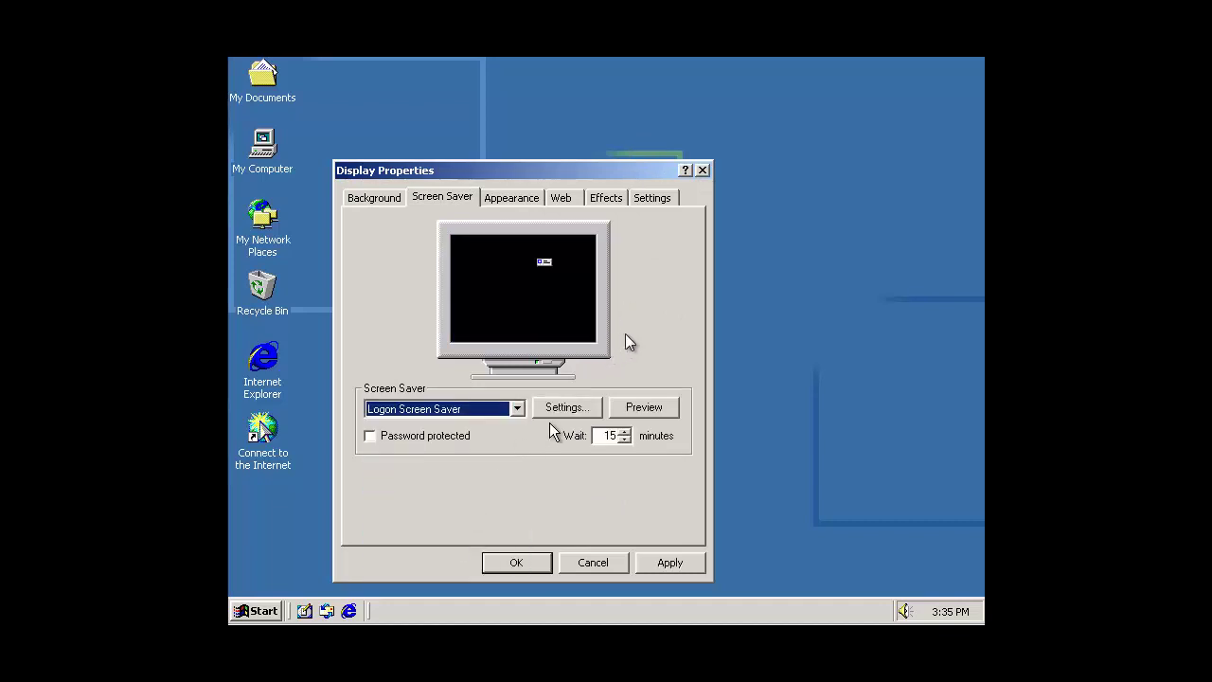
click(644, 406)
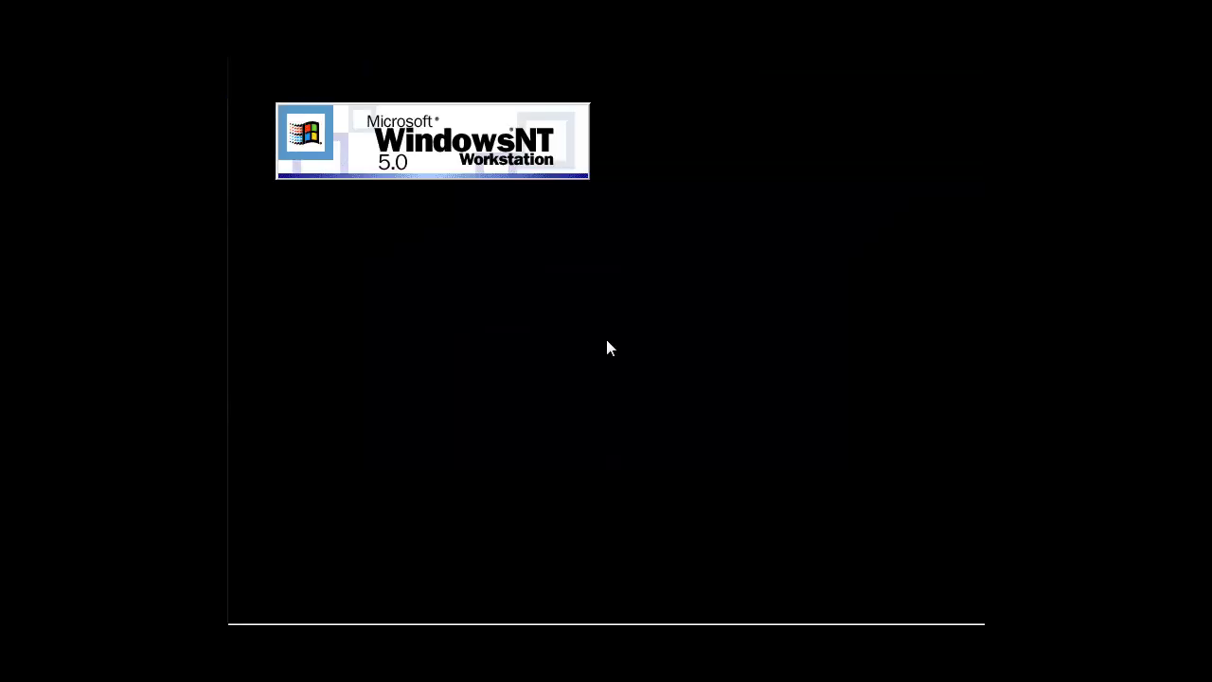
mouse_move(607, 341)
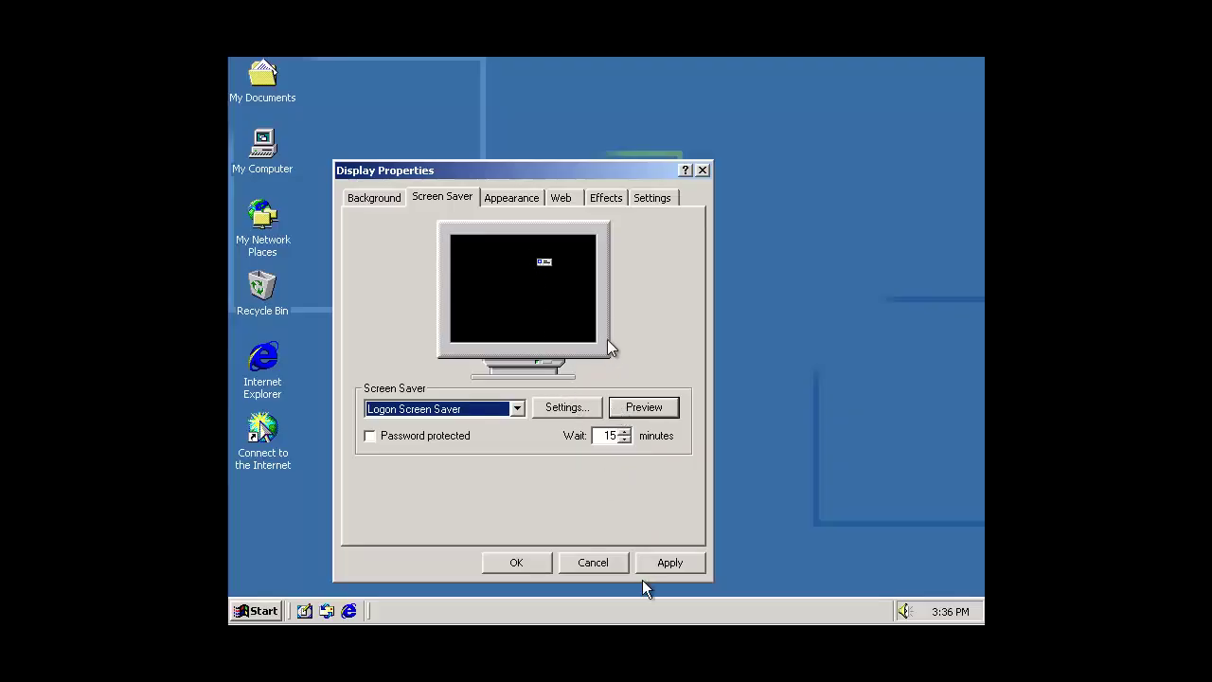
click(459, 409)
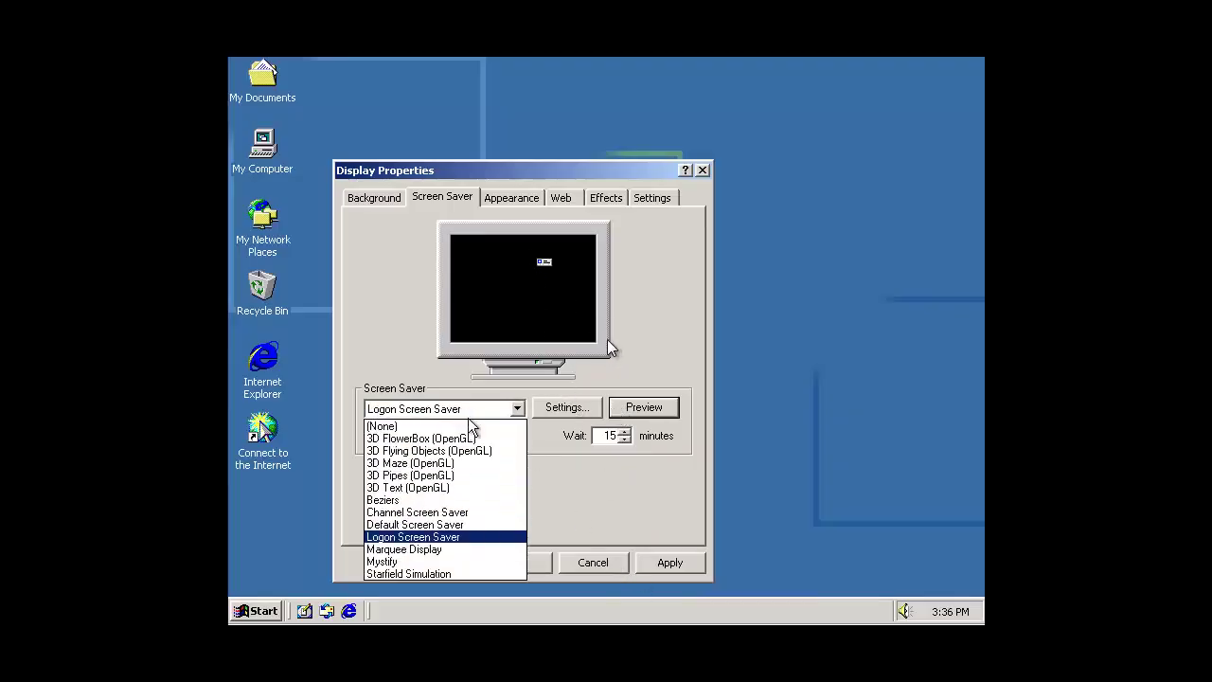
click(640, 568)
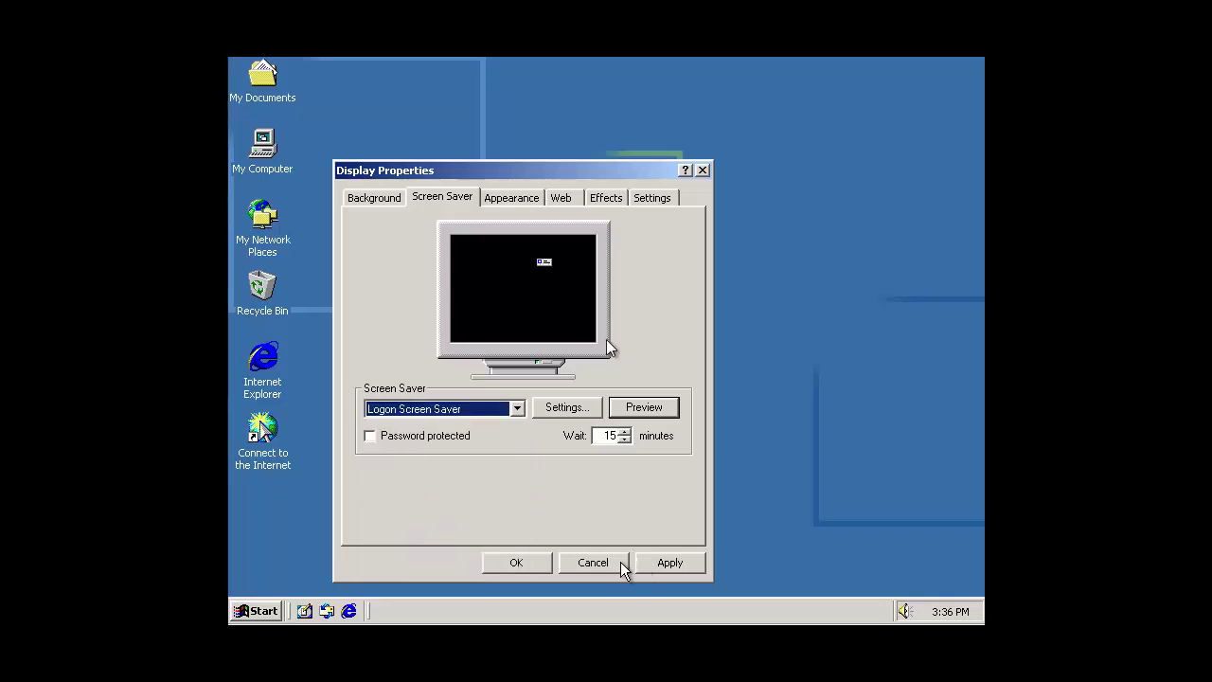
click(621, 564)
Step: Run winver to view the Windows version information, and close it again
click(251, 612)
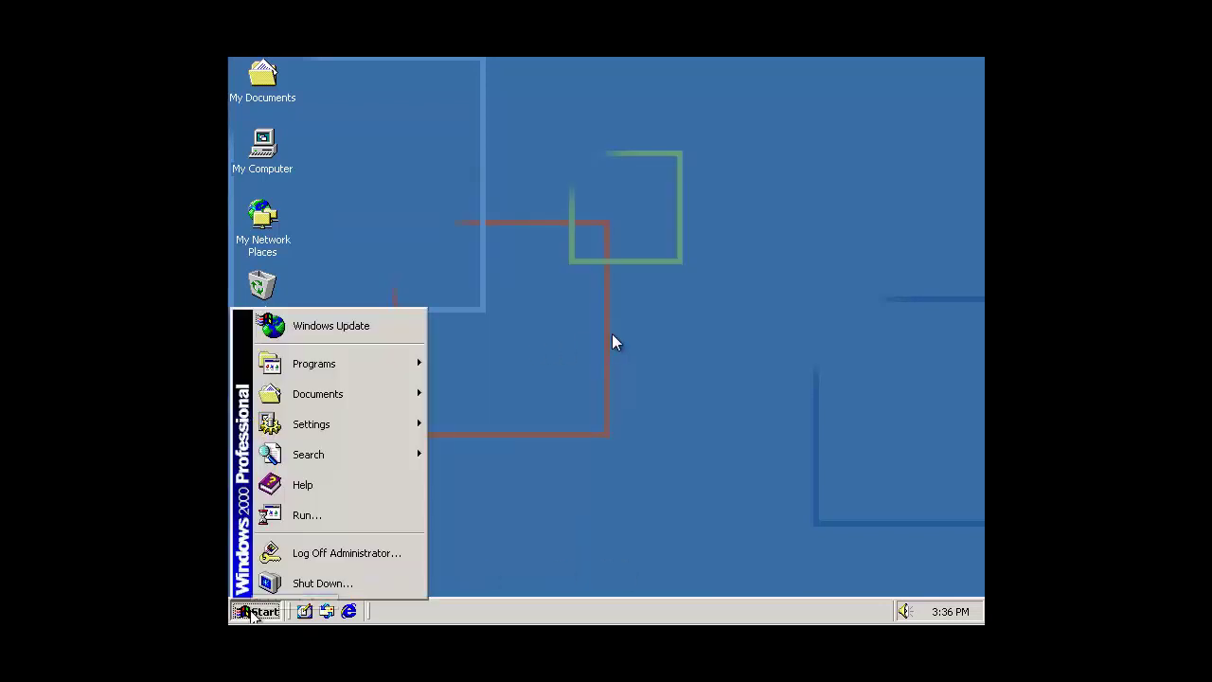
click(304, 523)
text(winver)
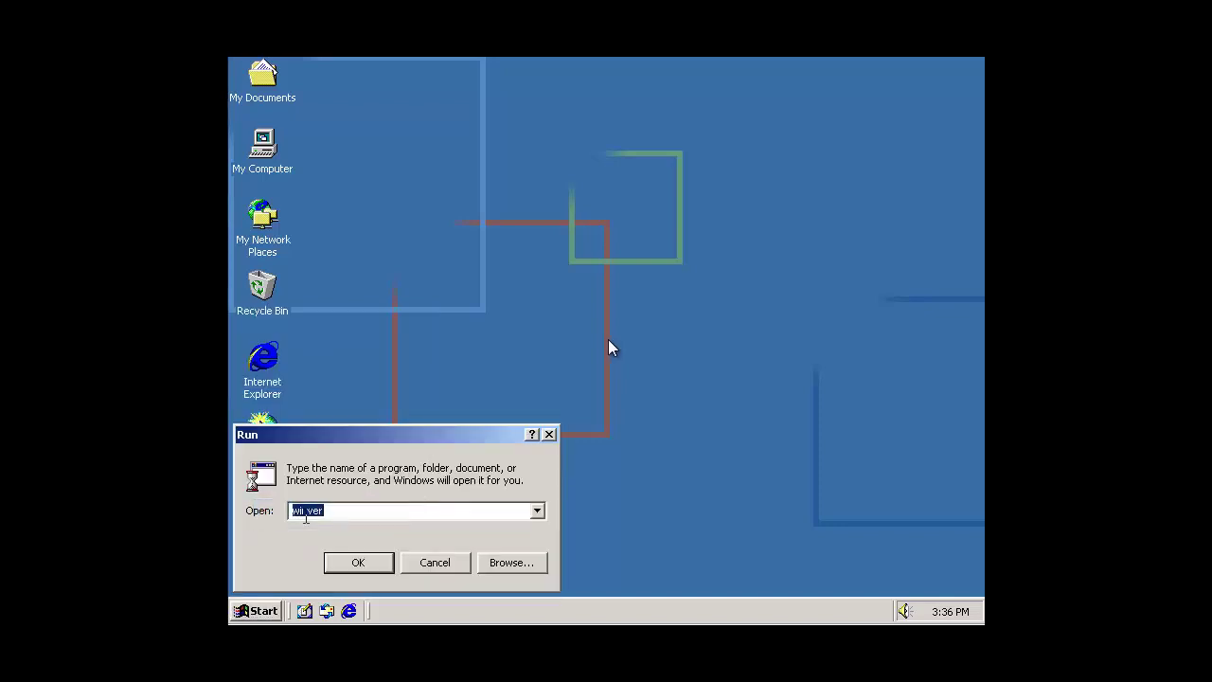
key(Return)
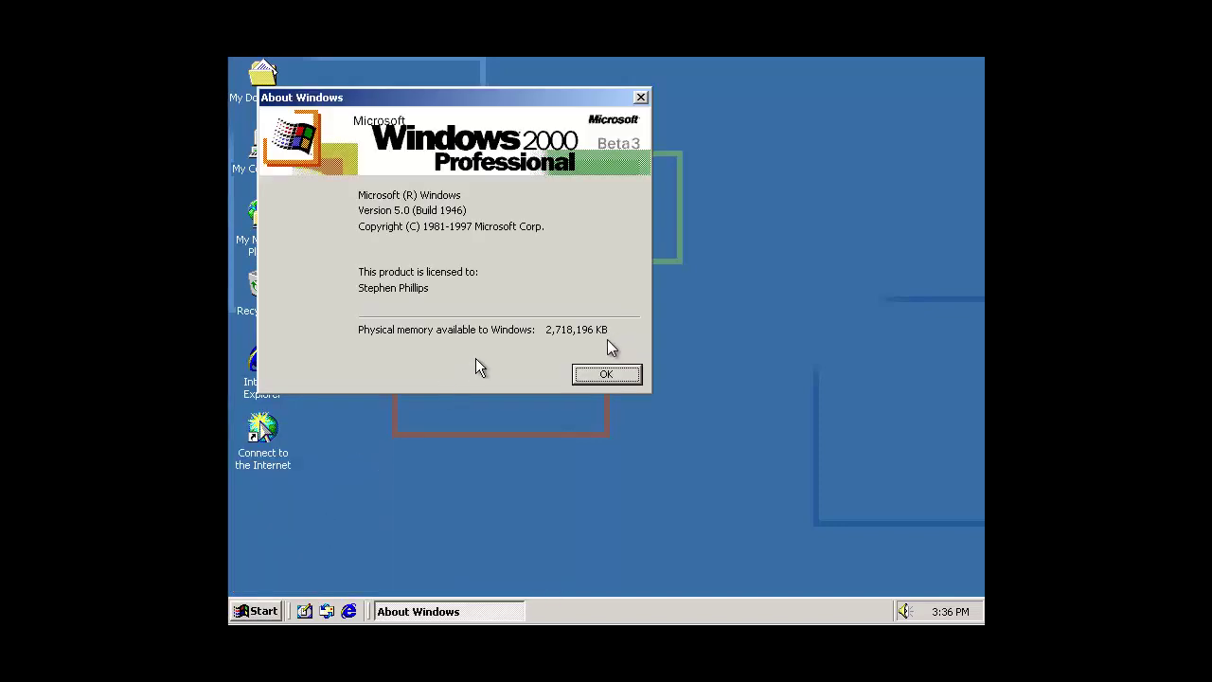
click(599, 376)
Step: Shut down Windows and turn off the virtual machine
click(248, 611)
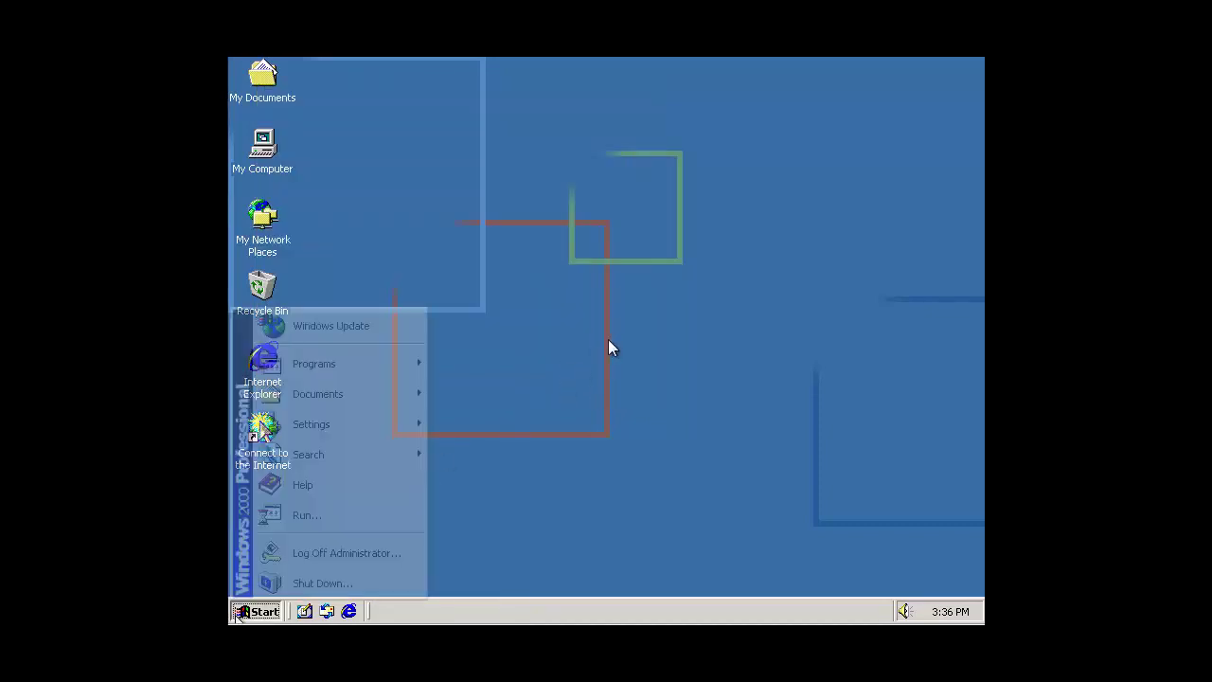
click(274, 581)
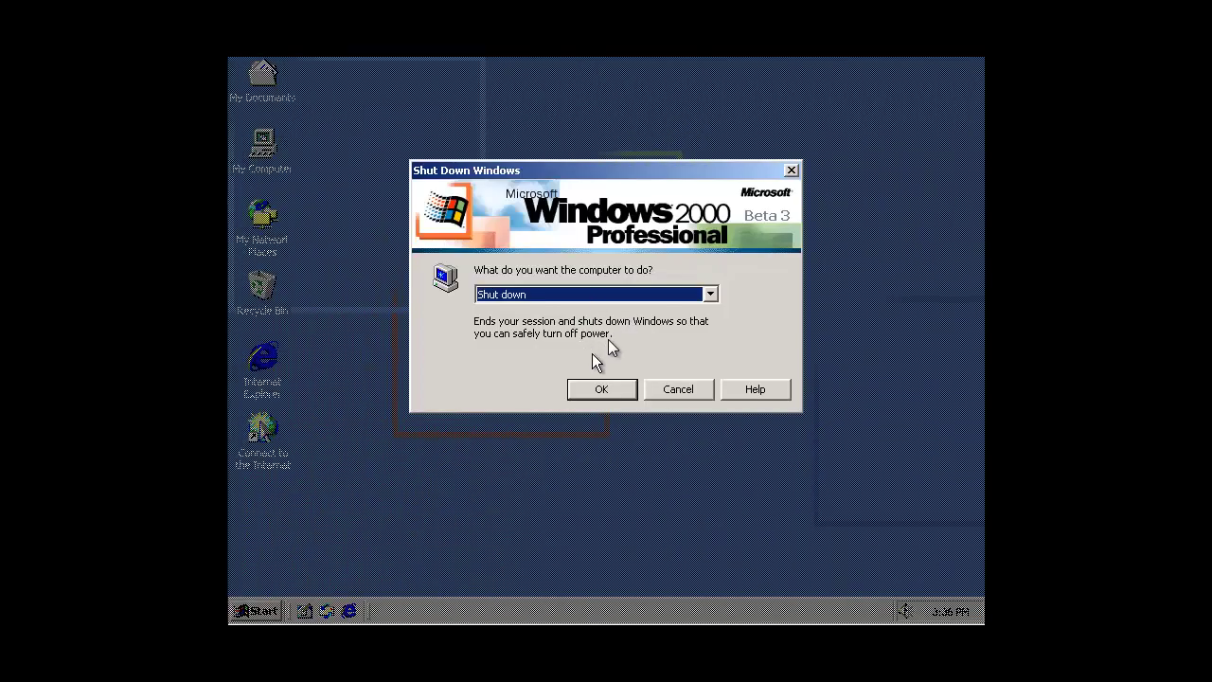
click(599, 388)
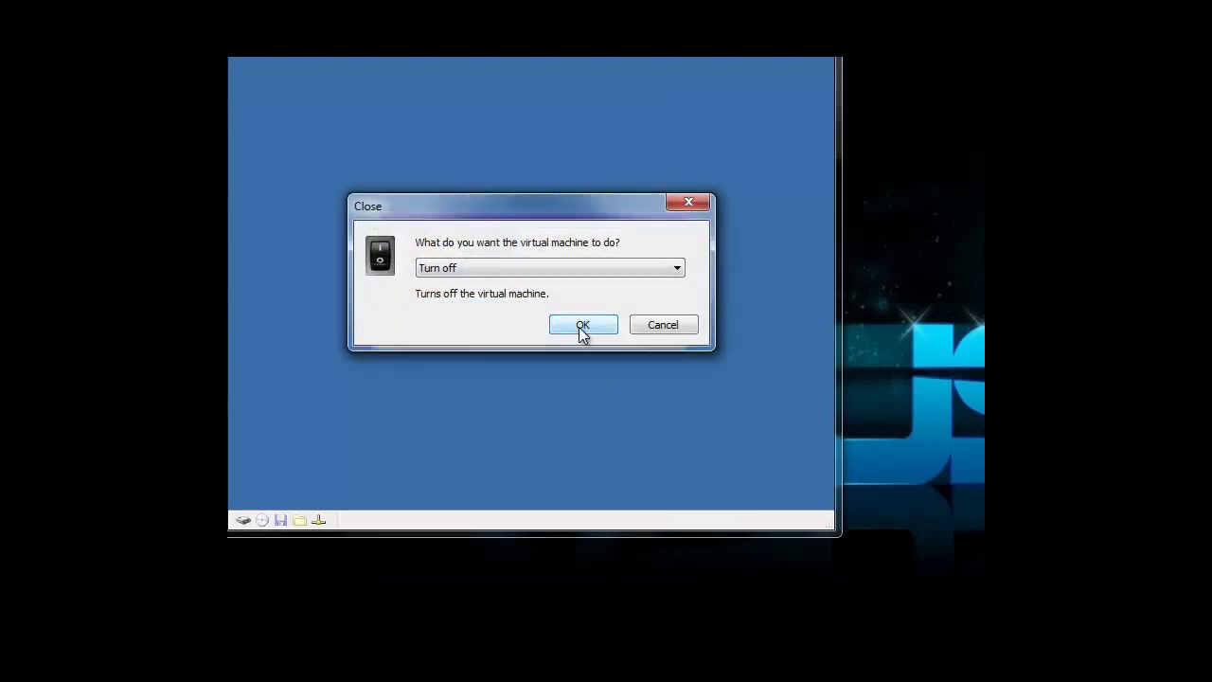
click(580, 325)
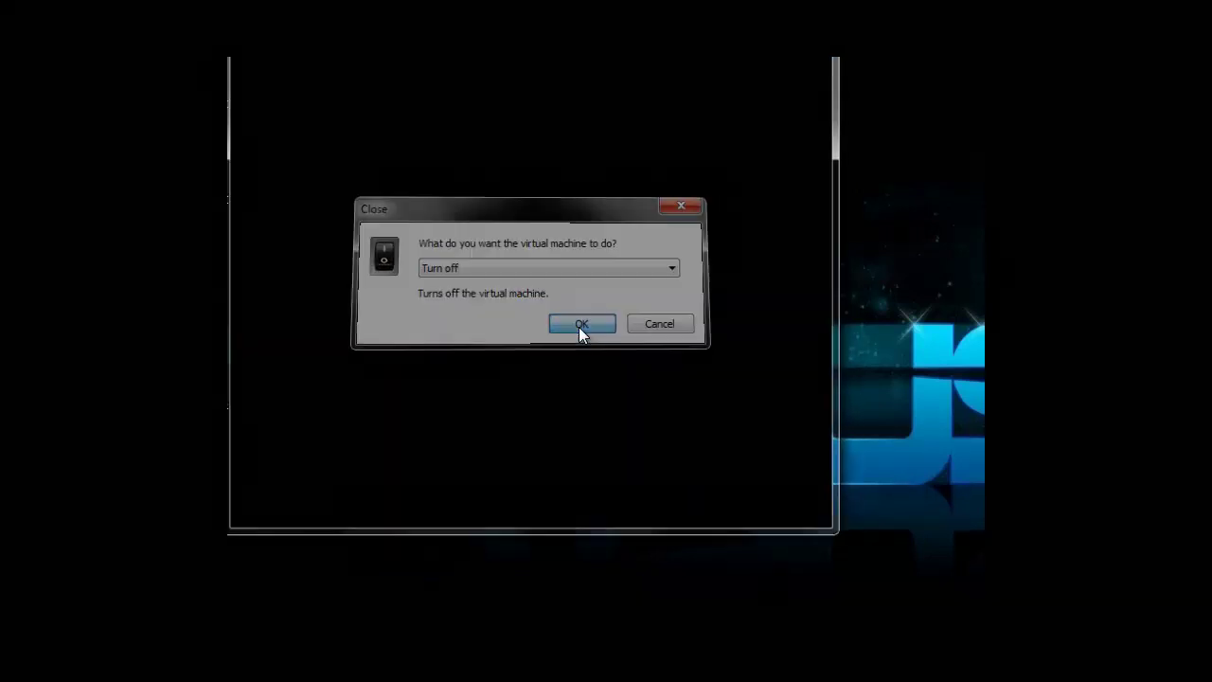